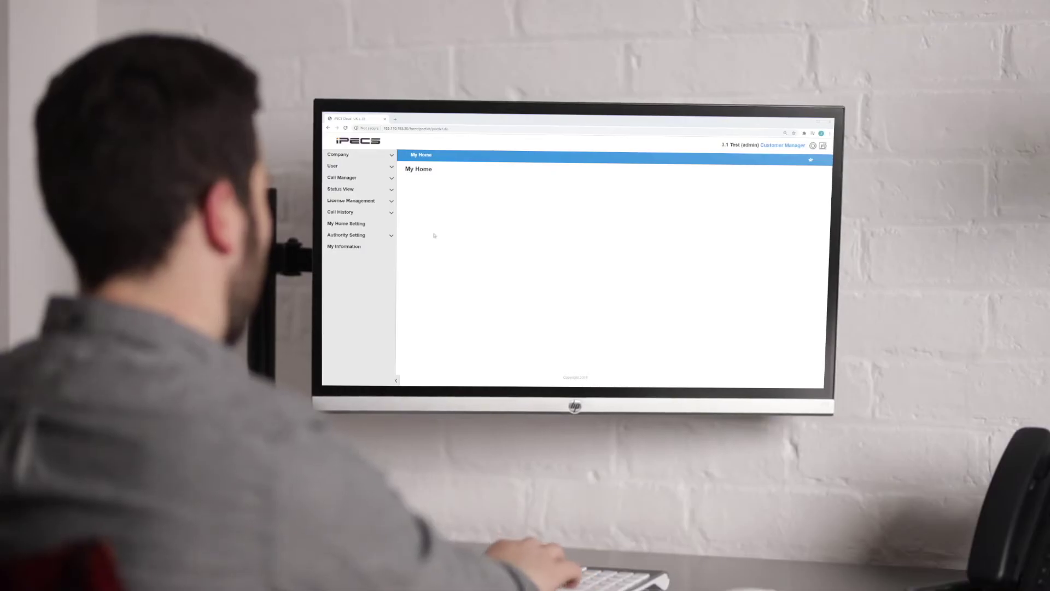
Step: Expand Call Manager in the left sidebar to reveal its group settings options
click(379, 180)
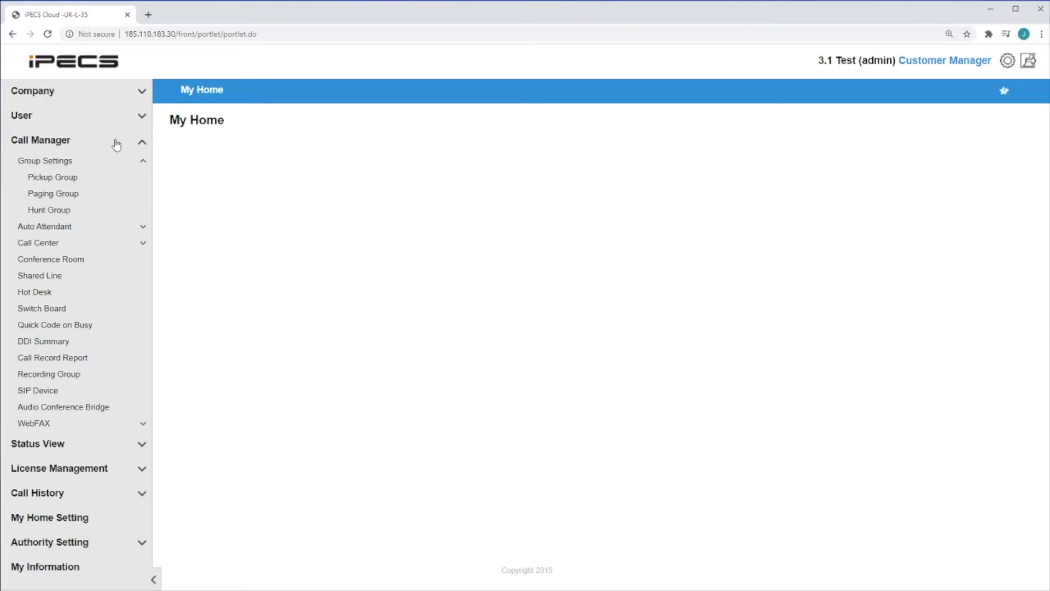
Step: Add a new hunt group named 'tech' with representative number 453
click(60, 211)
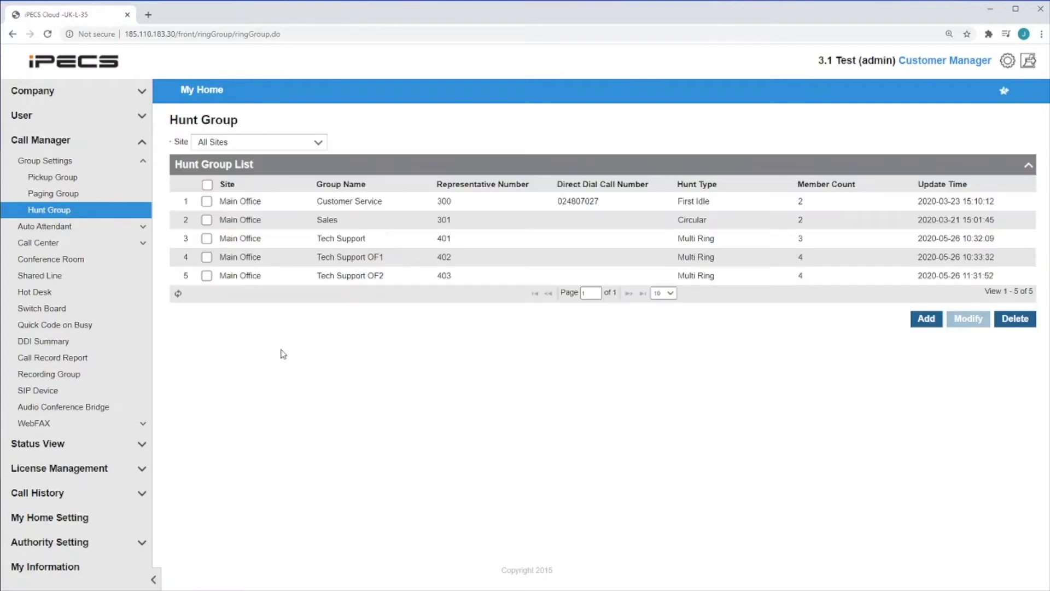
click(933, 322)
click(465, 268)
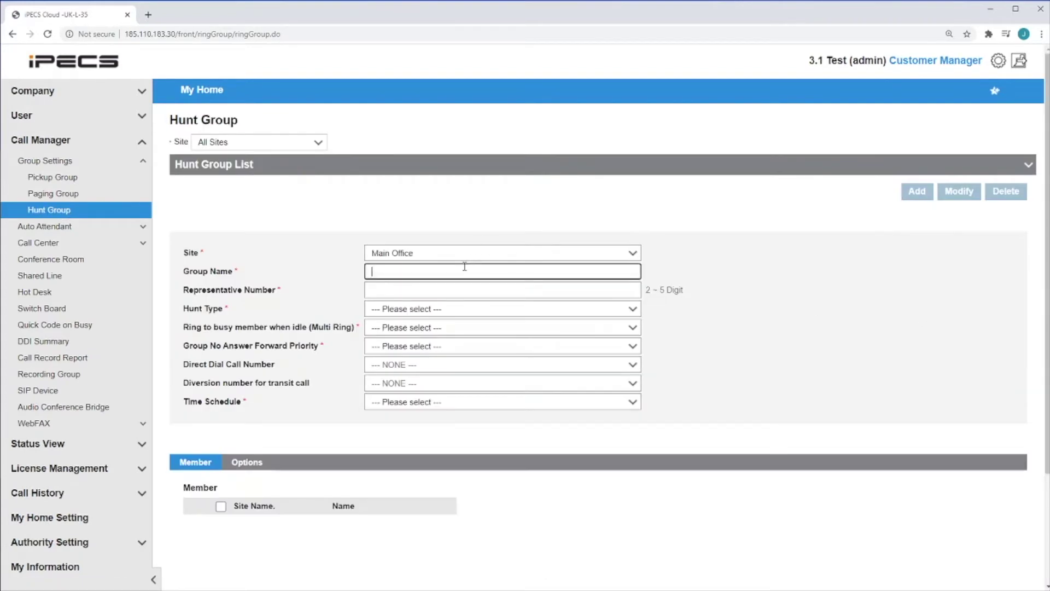
text(tech)
click(454, 293)
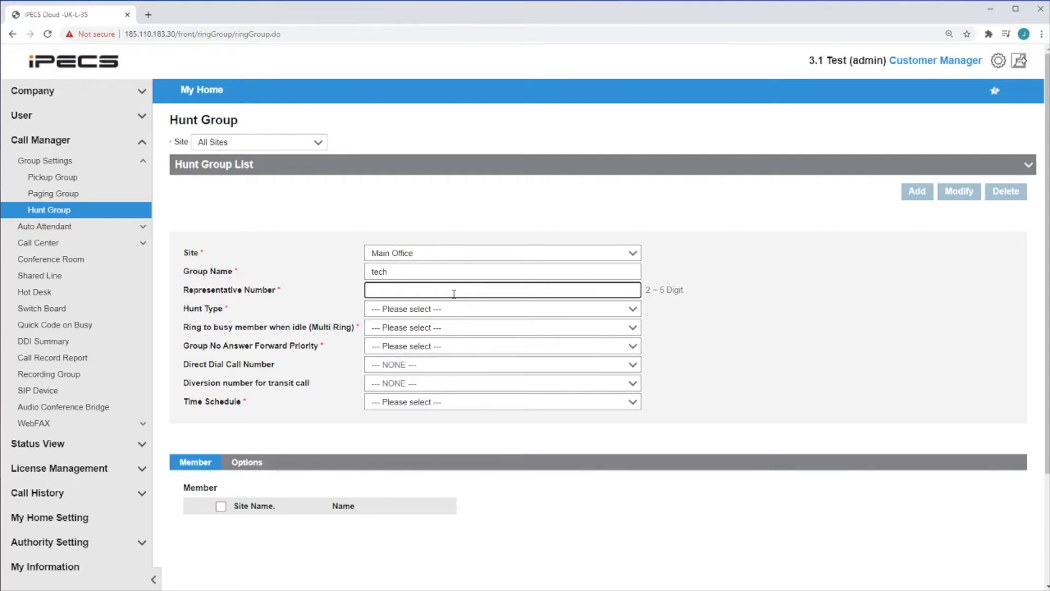
text(453)
click(451, 313)
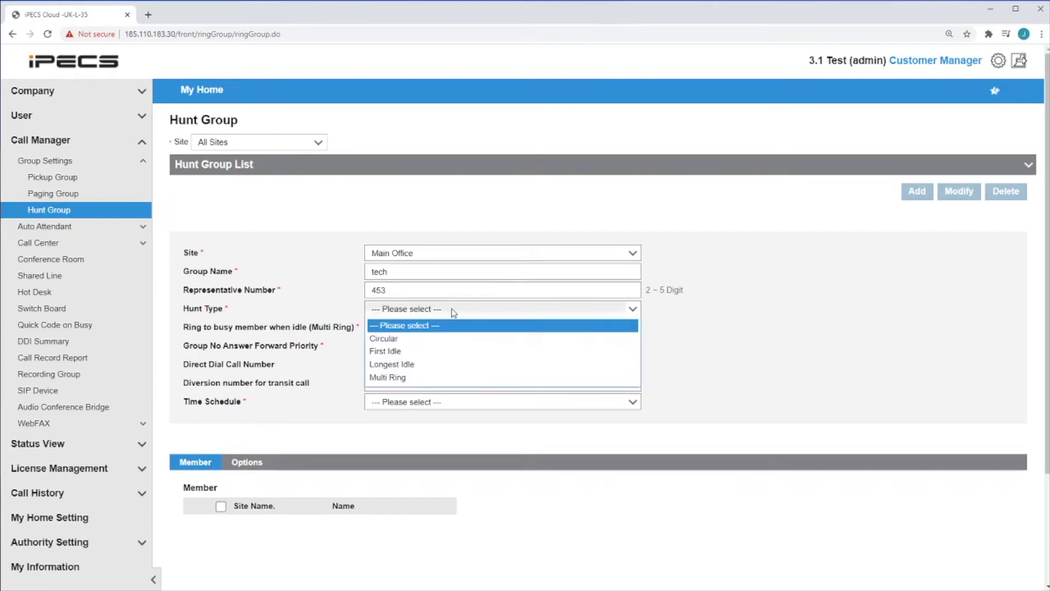
Step: Set Hunt Type to Multi Ring and turn on busy-member ringing and no-answer forward priority
click(426, 382)
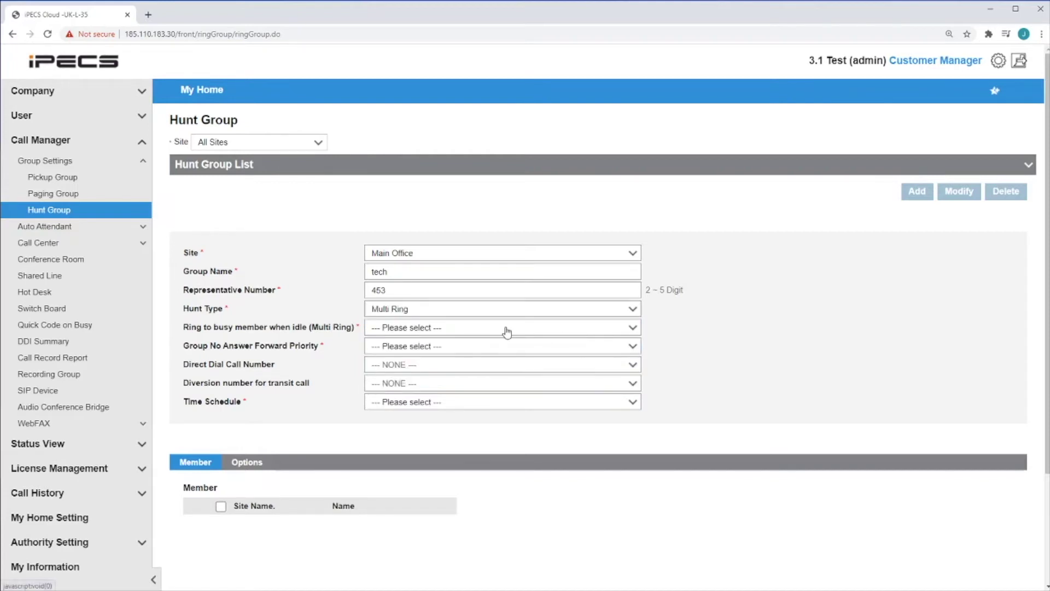
click(507, 331)
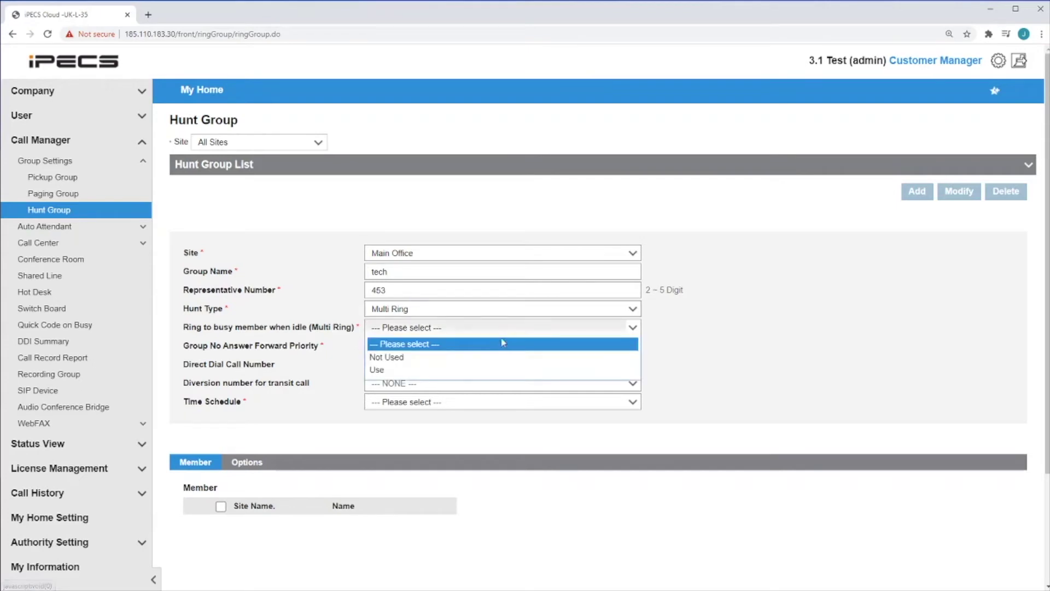
click(481, 368)
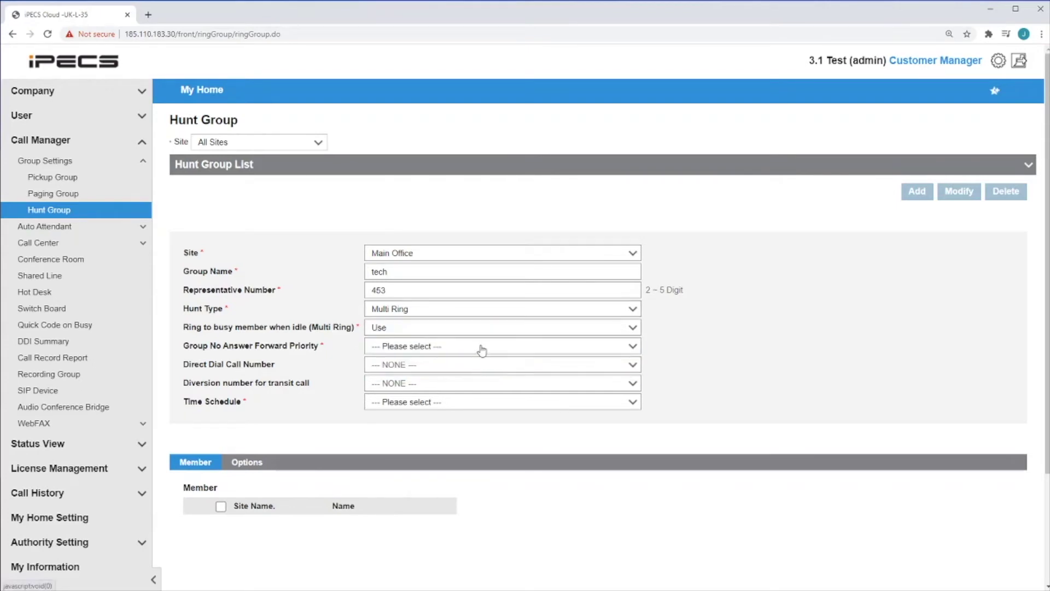
click(481, 350)
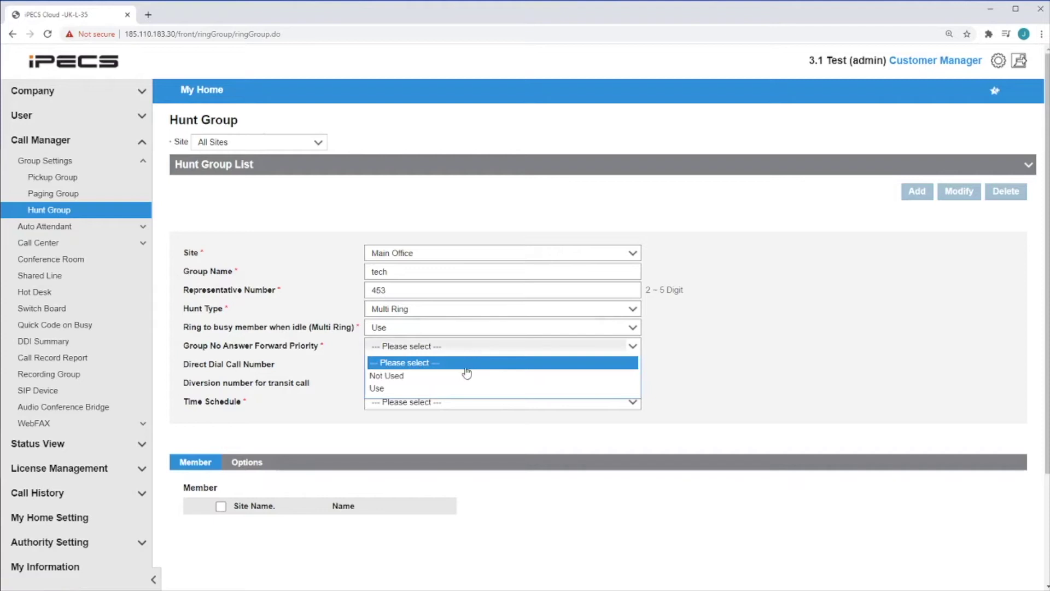
click(441, 390)
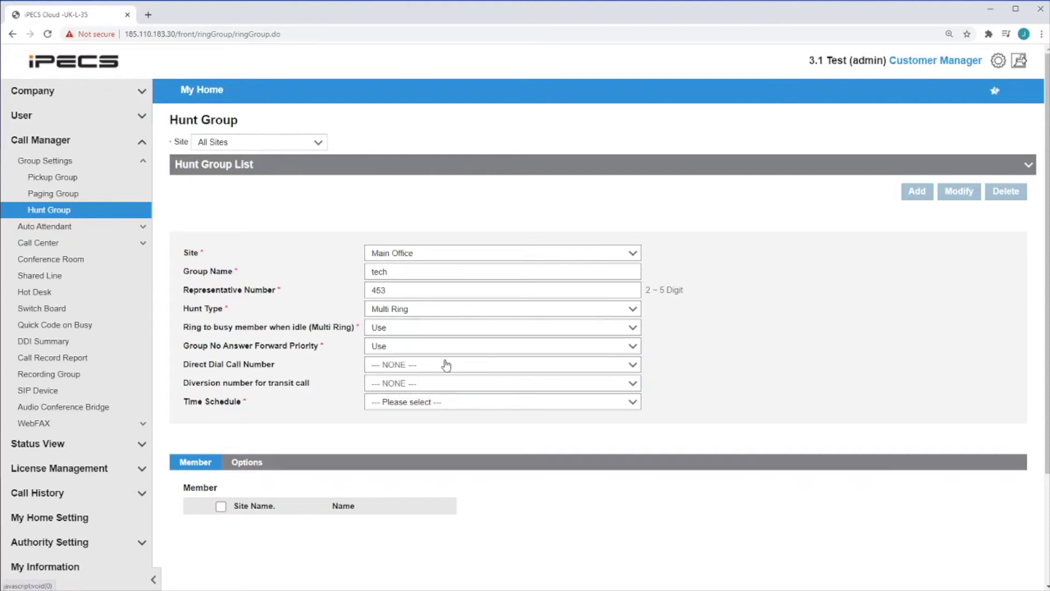
click(446, 367)
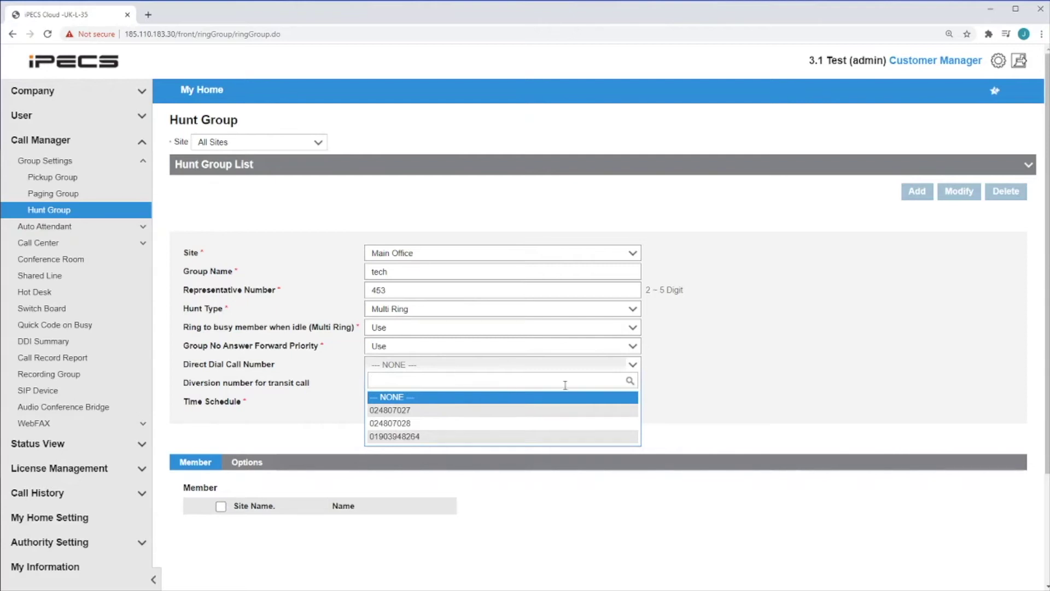
click(468, 423)
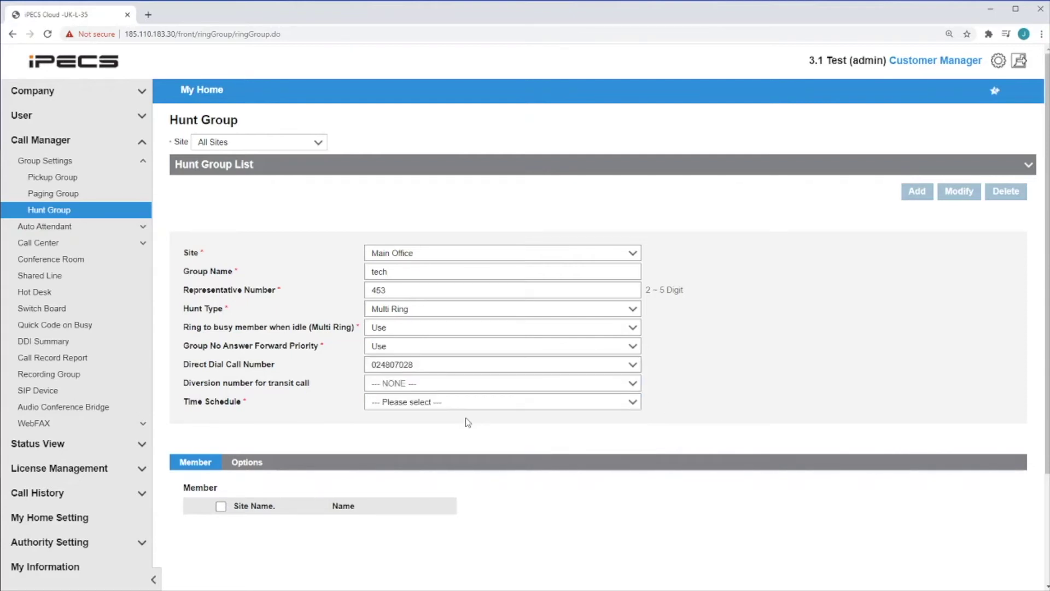
click(469, 403)
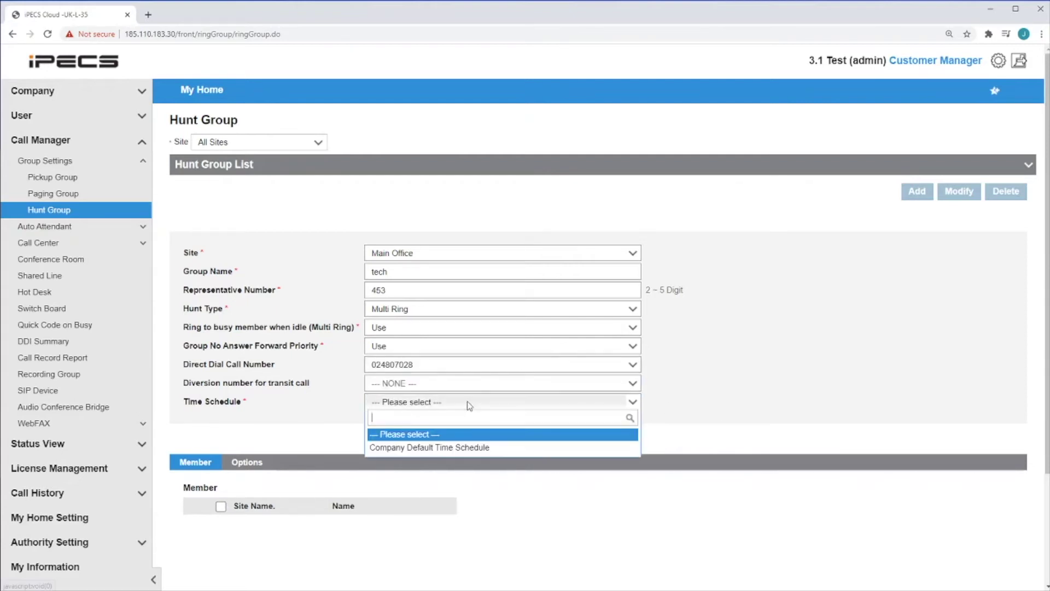
click(456, 447)
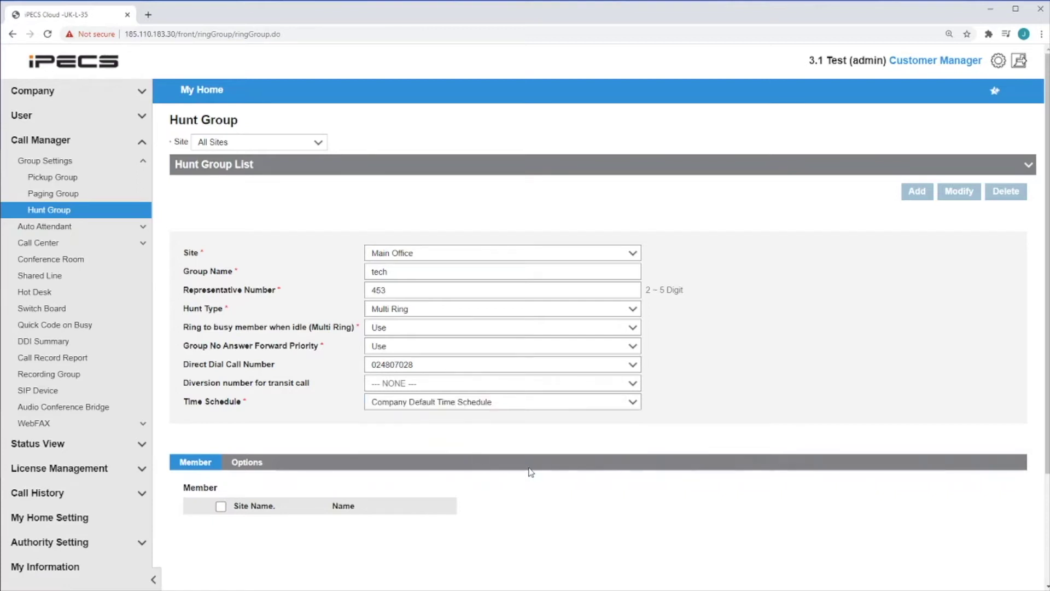
Step: Move extensions 200, 201 and 202 from the Available list into the tech group's members
scroll(529, 468, down, 1)
scroll(530, 469, down, 2)
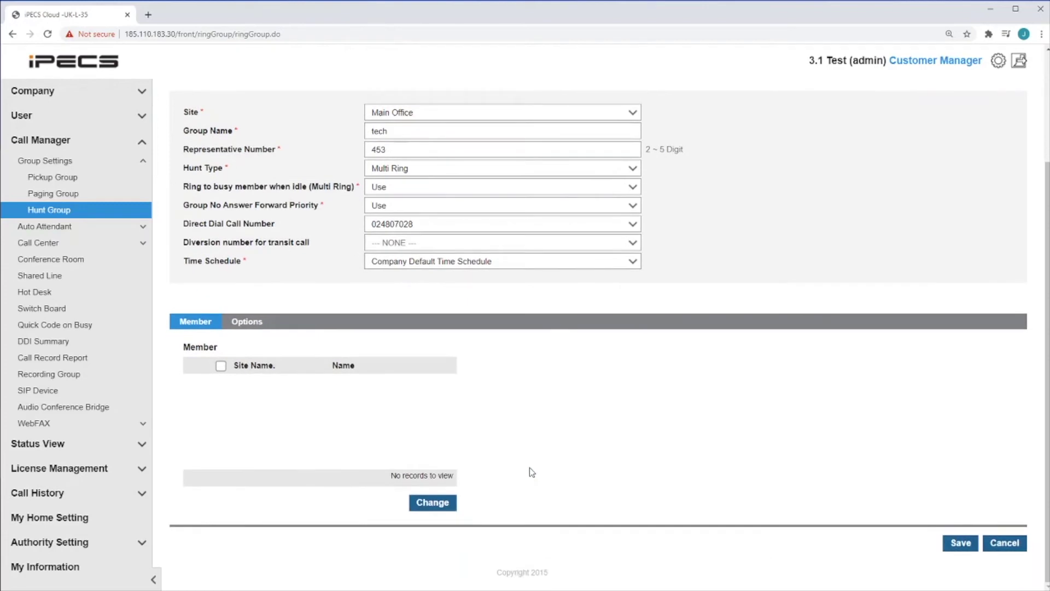
click(433, 504)
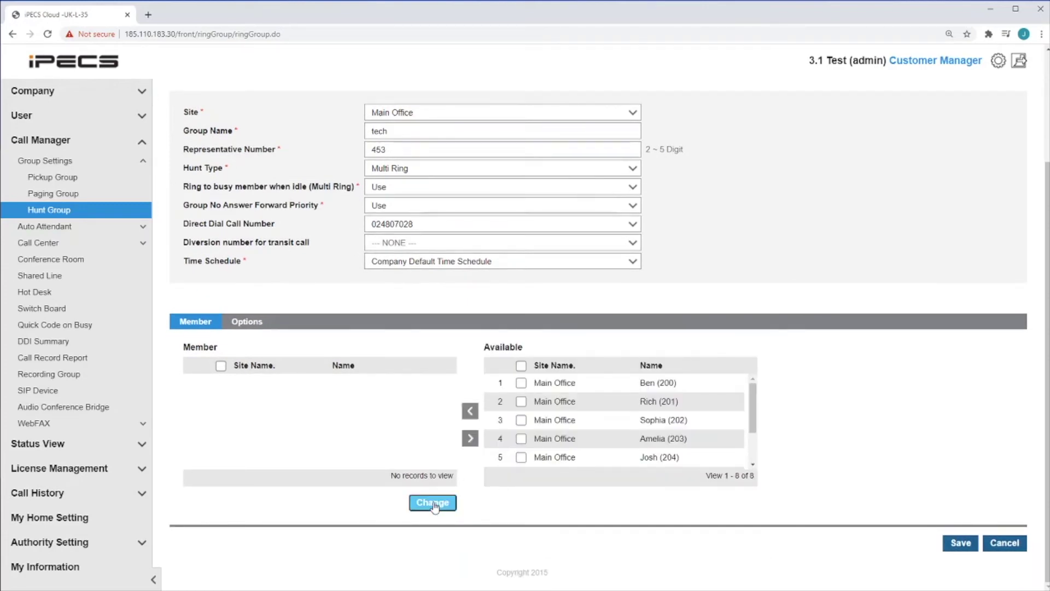
click(521, 382)
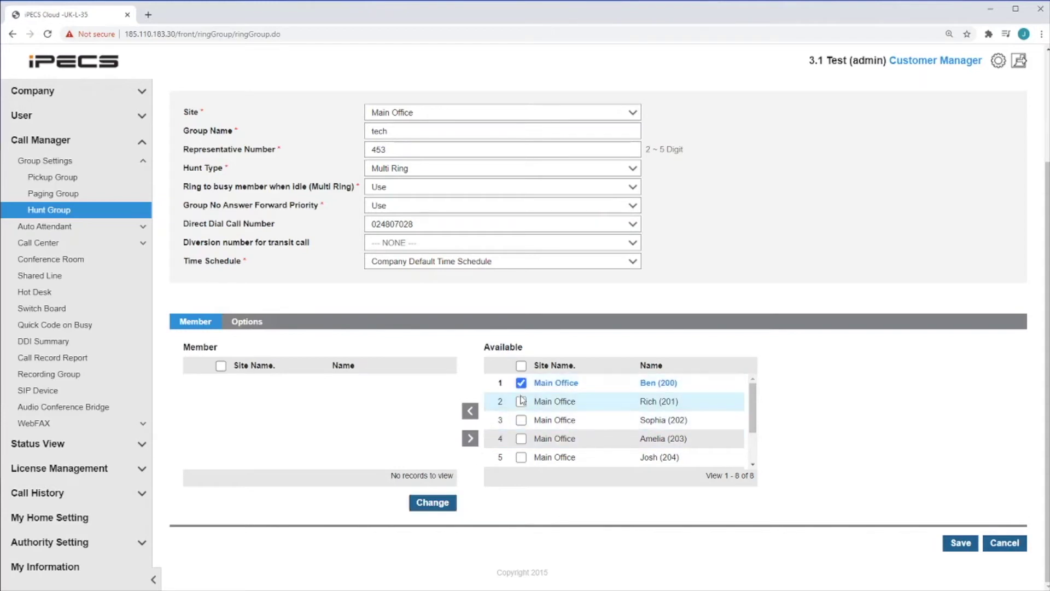
click(522, 403)
click(522, 420)
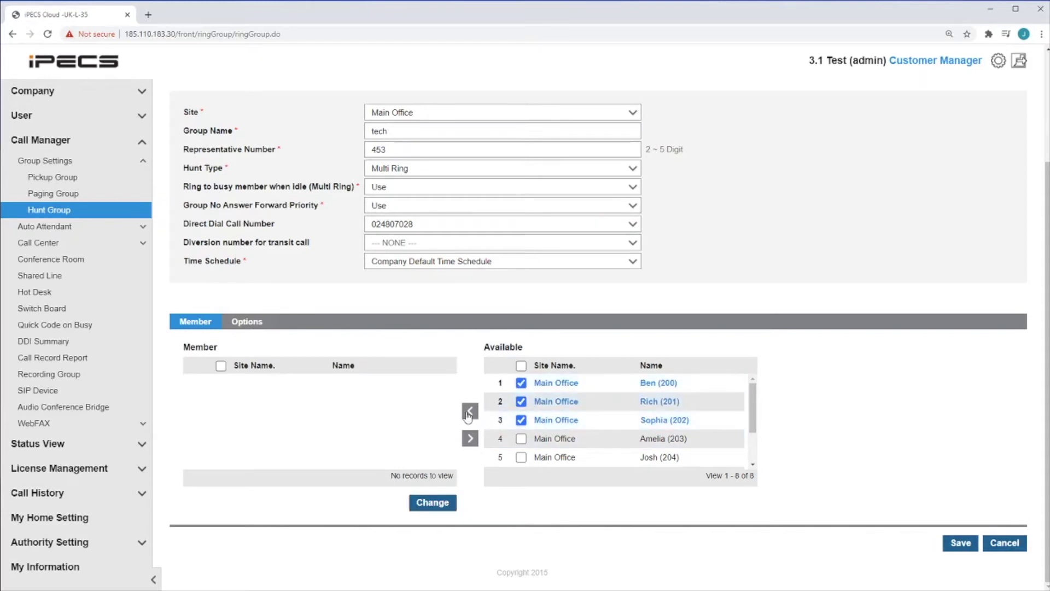
click(469, 412)
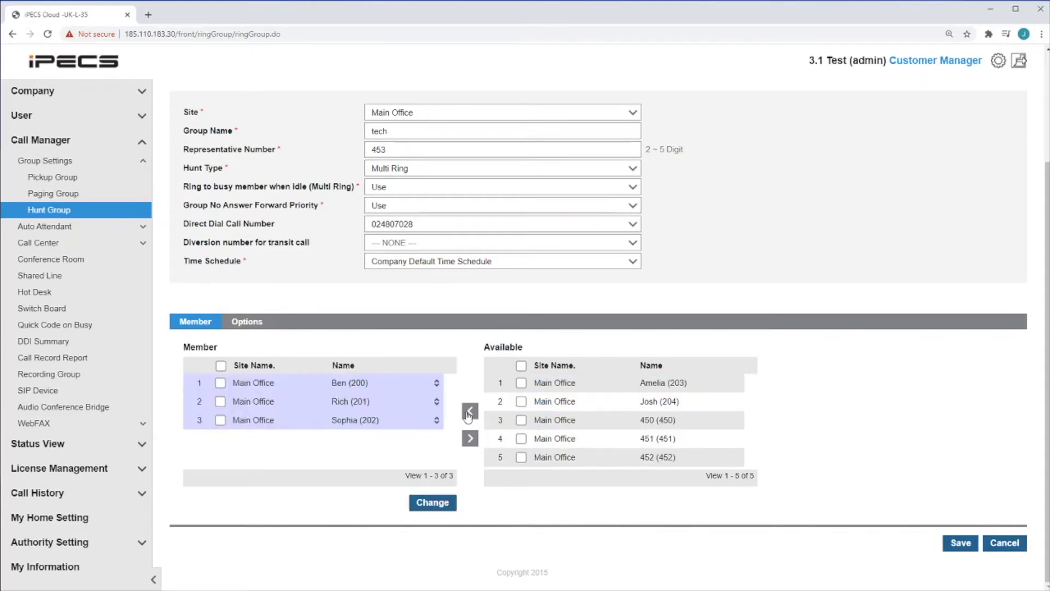
Step: On the Options tab, set Call Forward Type to Queuing Overflow/No Answer, time Always
click(259, 323)
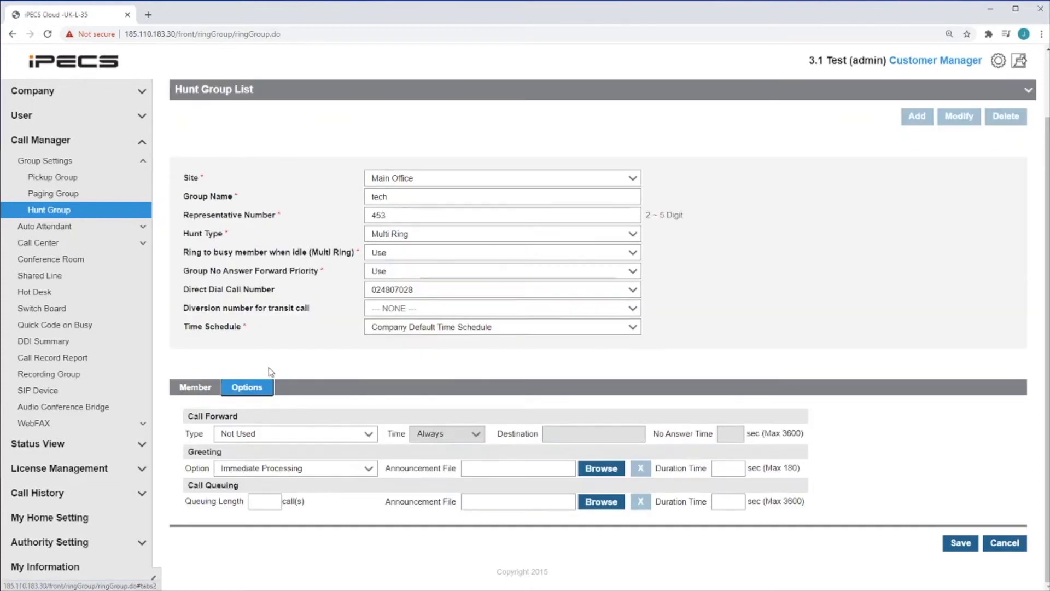
click(338, 443)
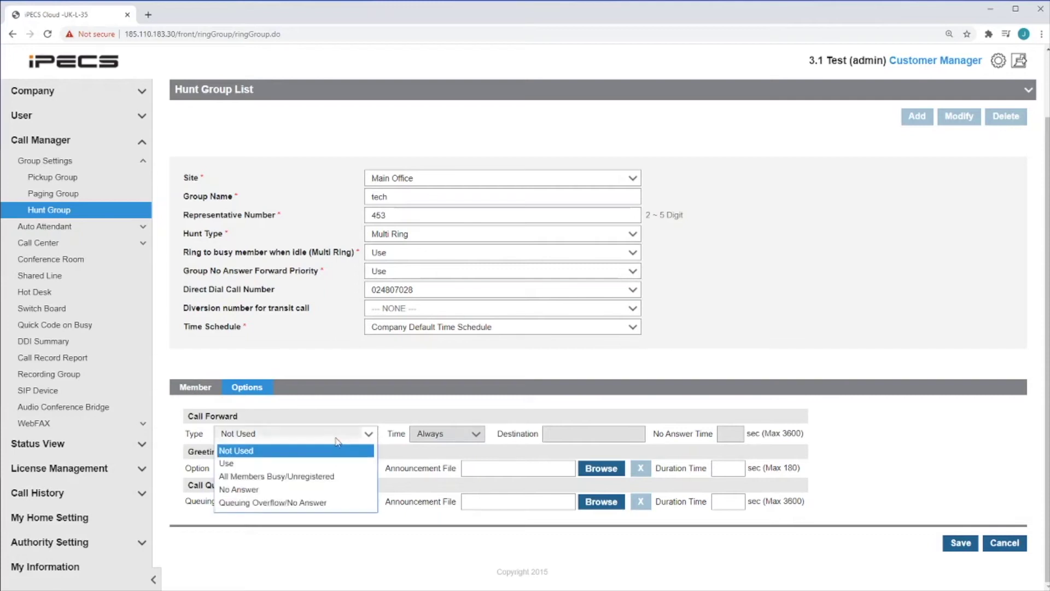
click(324, 480)
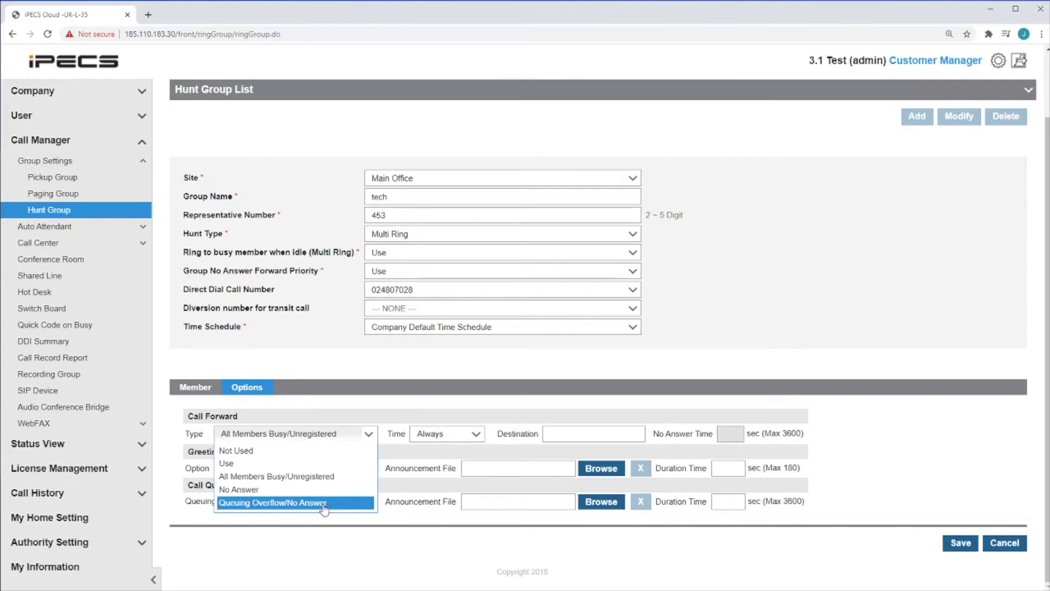
click(325, 503)
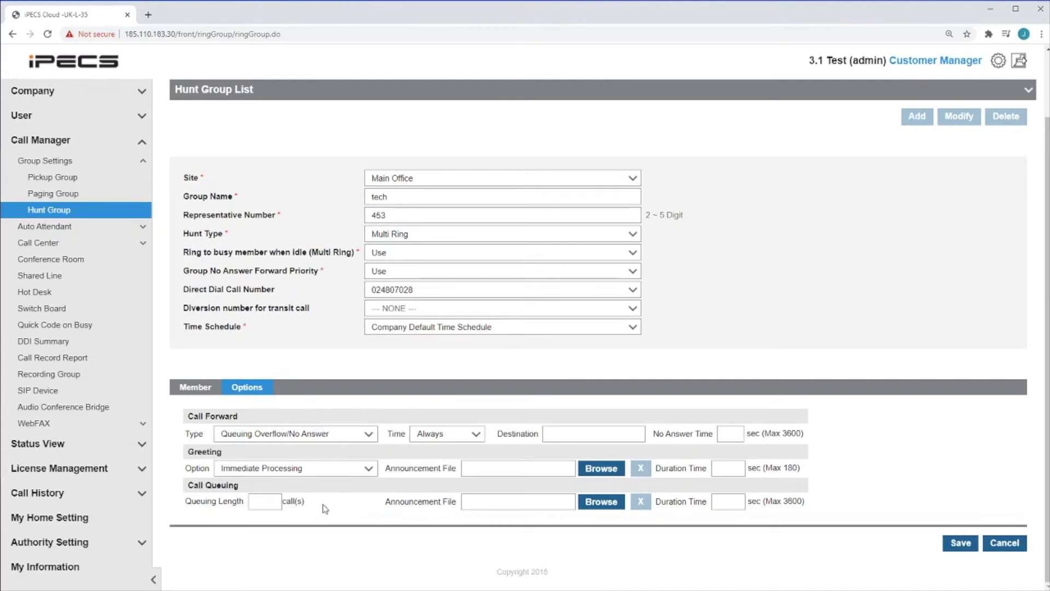
click(557, 438)
click(732, 436)
click(277, 469)
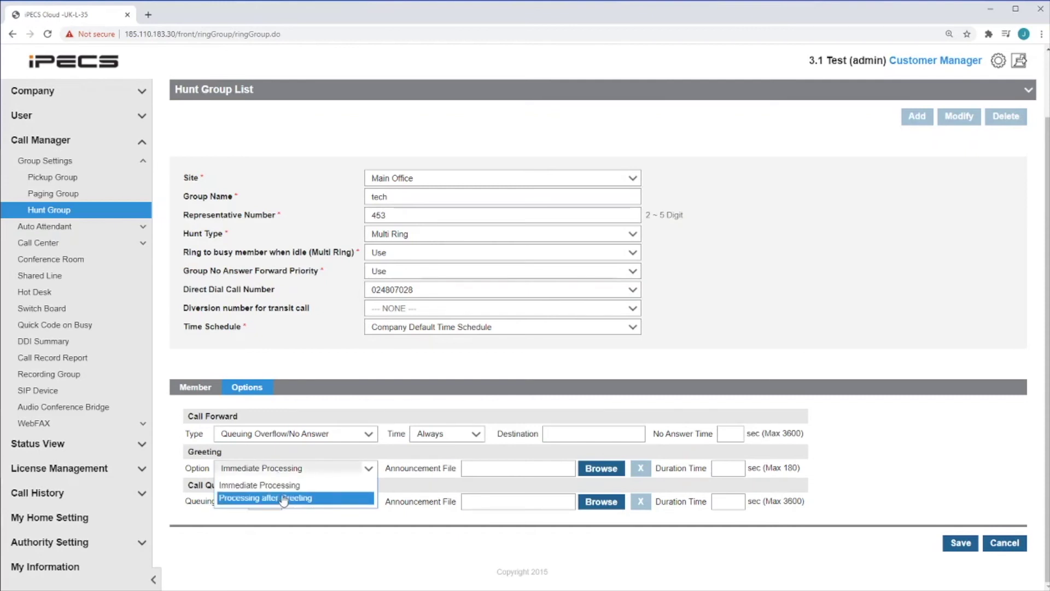
Step: Choose Processing after Greeting as the greeting option and set Queuing Length to 5
click(284, 499)
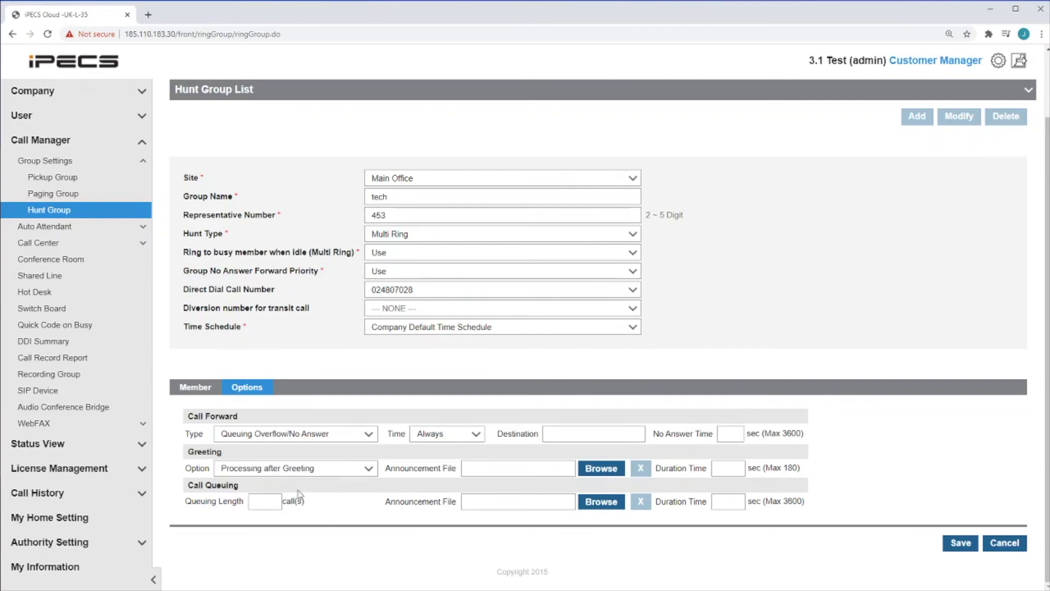
drag(385, 469, 458, 474)
click(444, 470)
click(266, 503)
text(5)
click(738, 501)
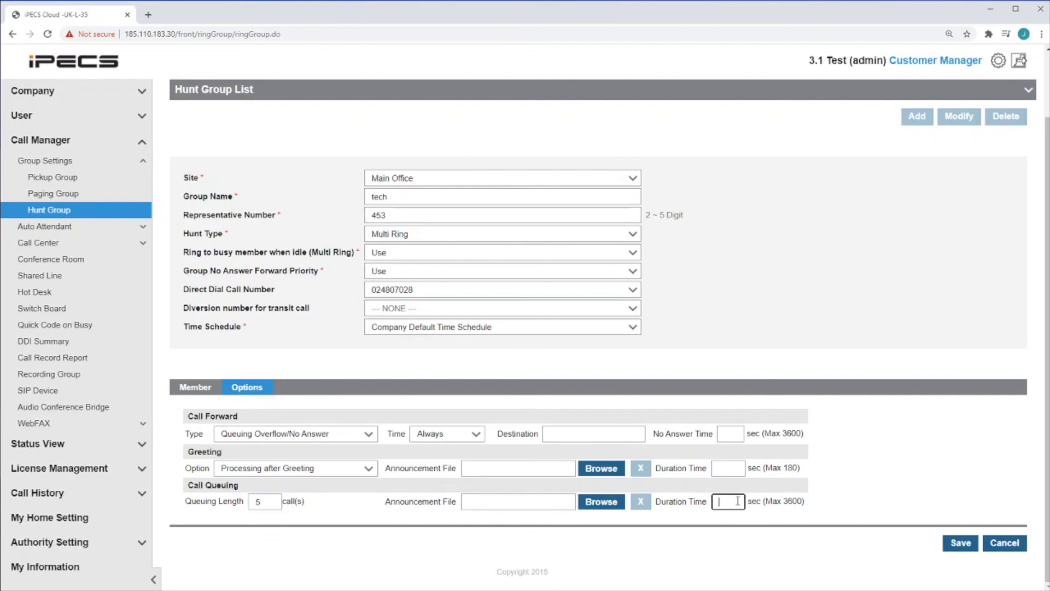